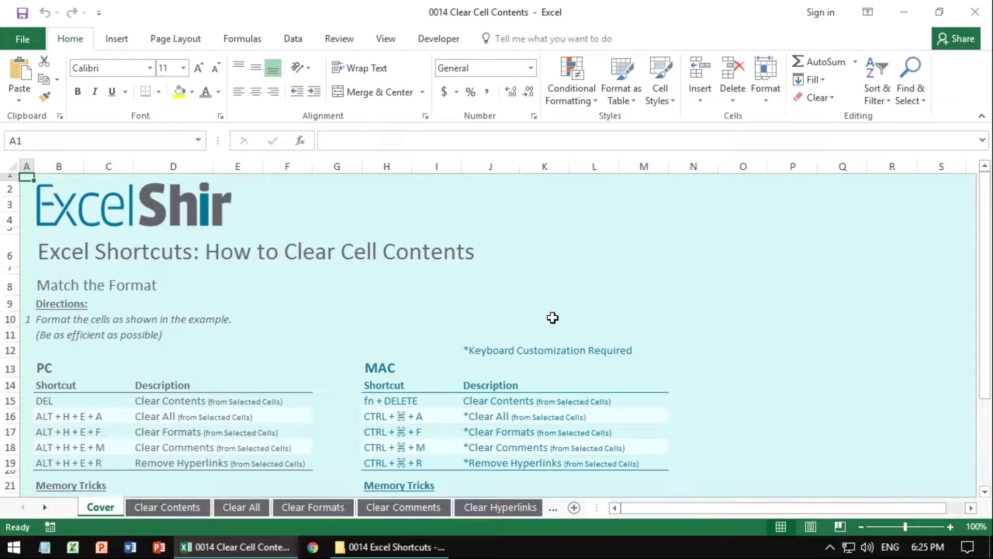
click(261, 428)
scroll(260, 429, down, 3)
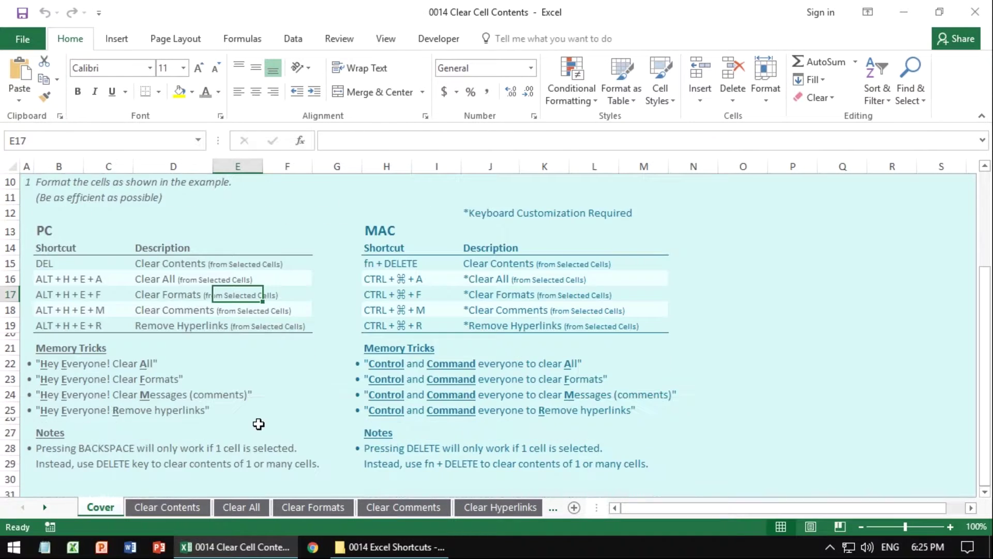
click(70, 268)
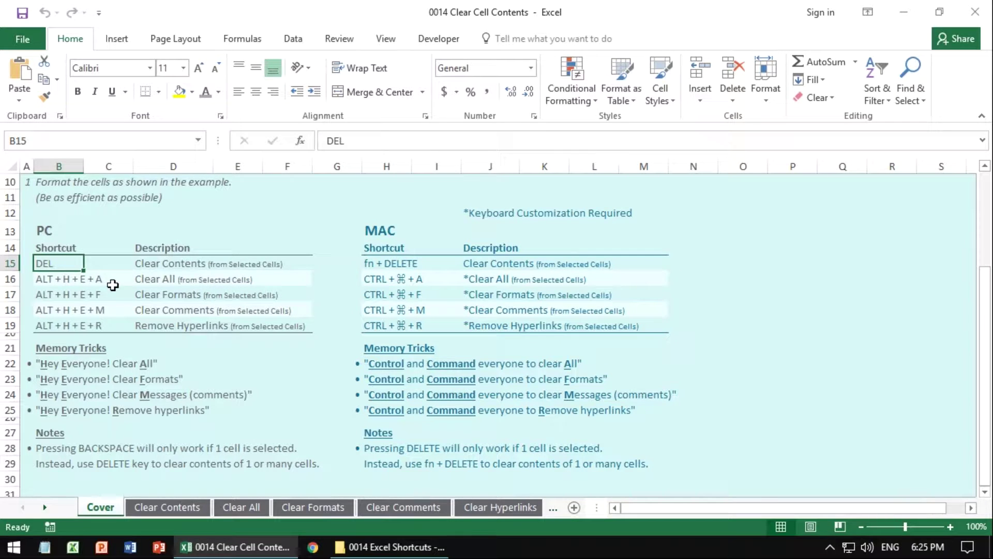
click(140, 263)
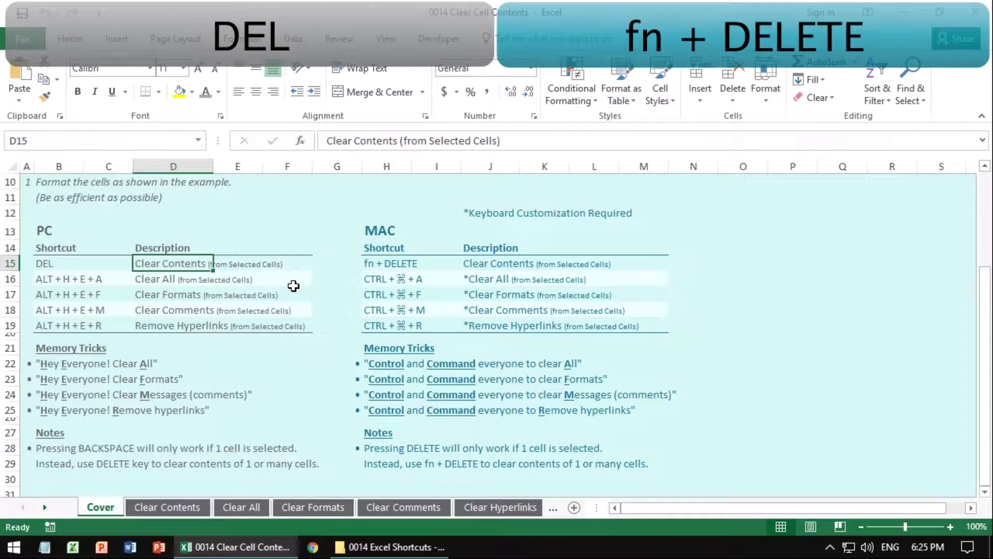
key(Delete)
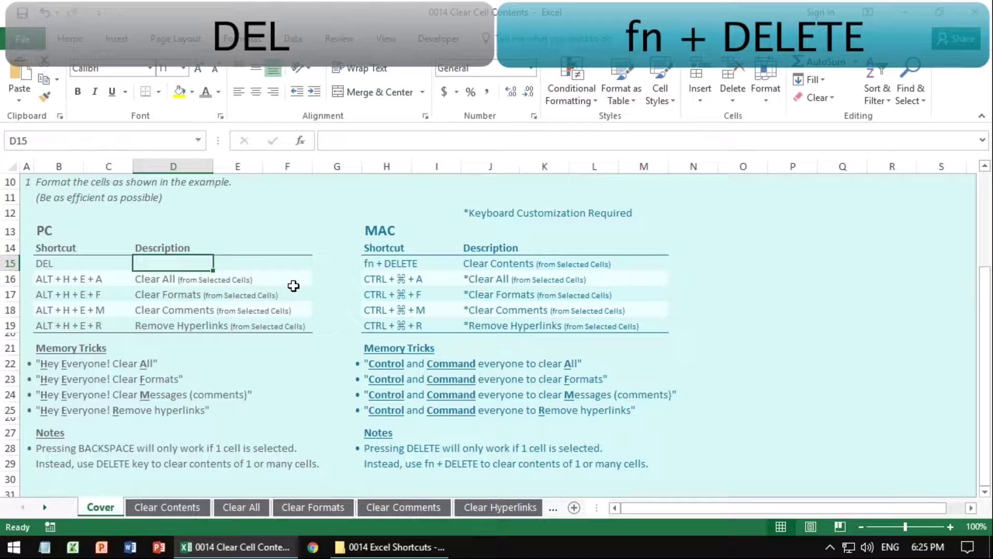
key(ctrl+z)
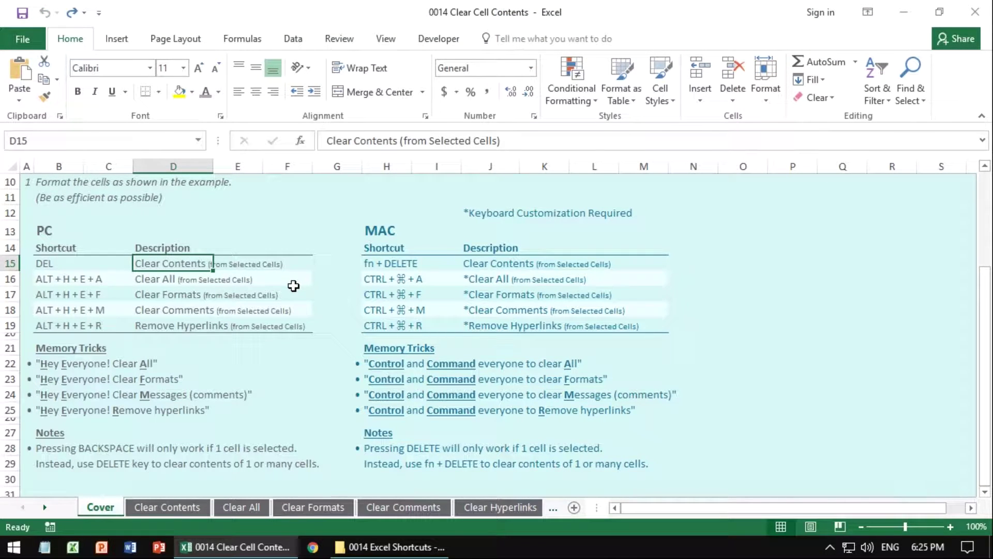
click(119, 278)
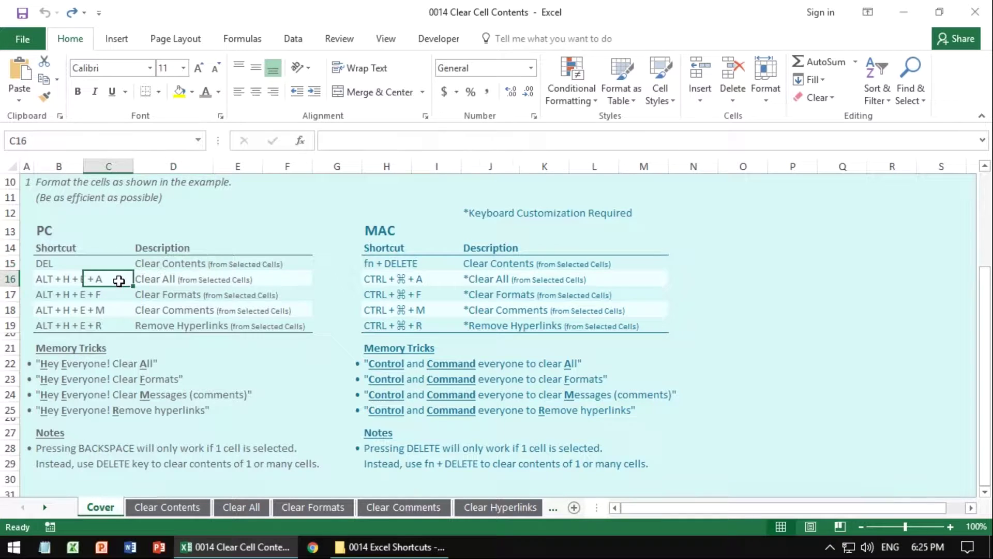
click(154, 345)
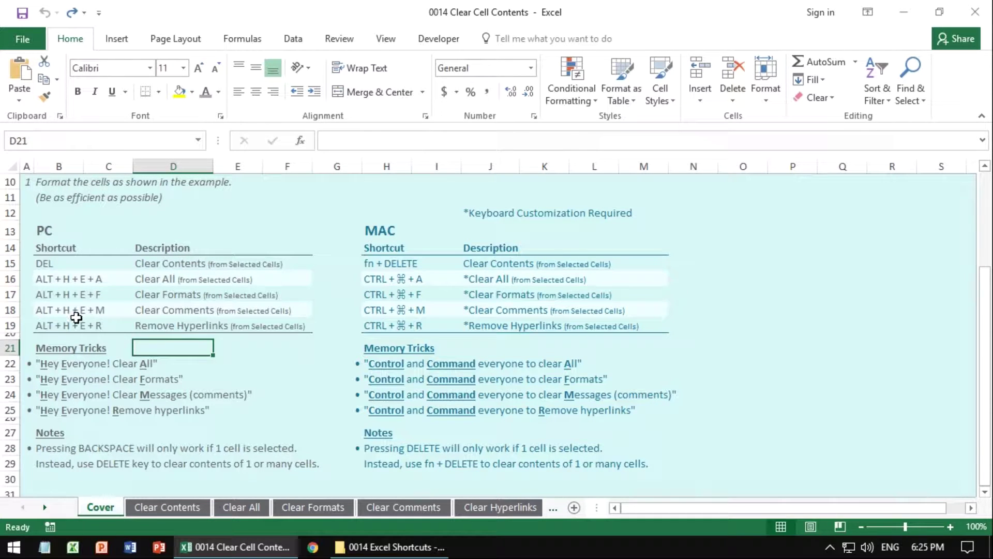
key(alt)
key(h)
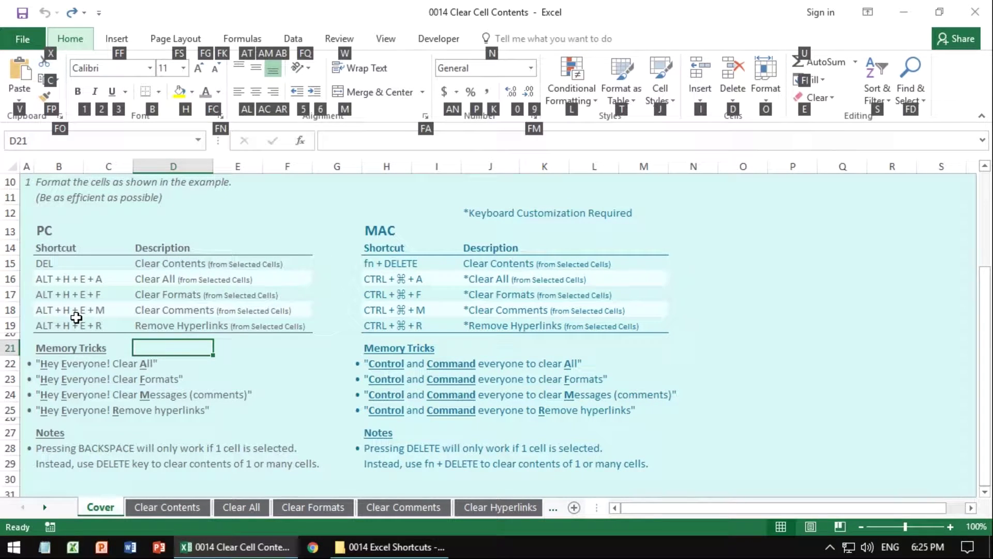
key(e)
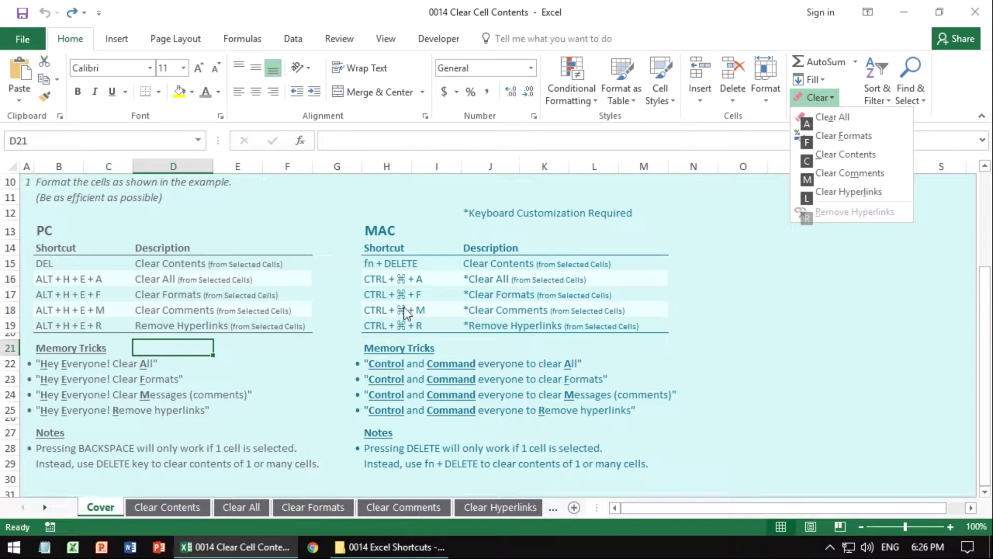
key(Escape)
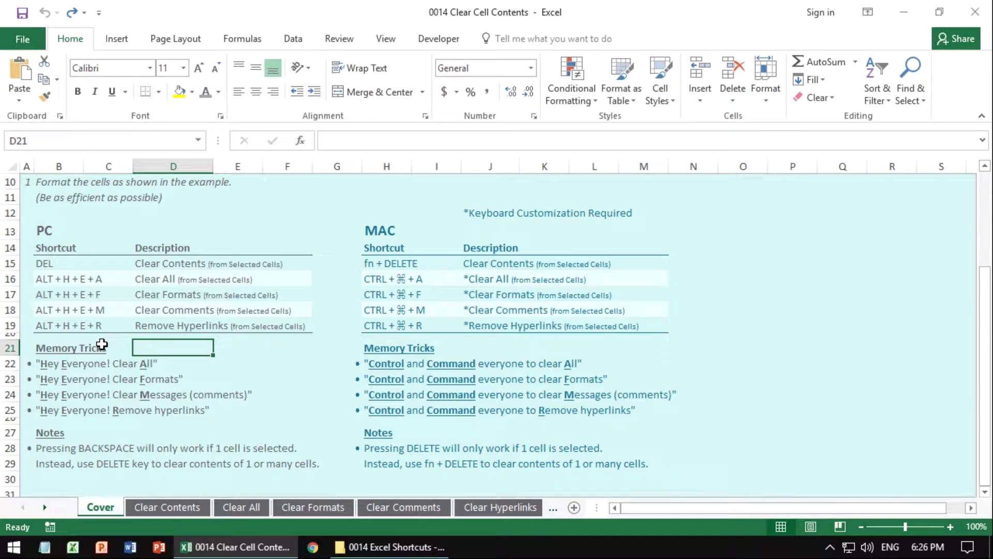
click(164, 288)
key(Up)
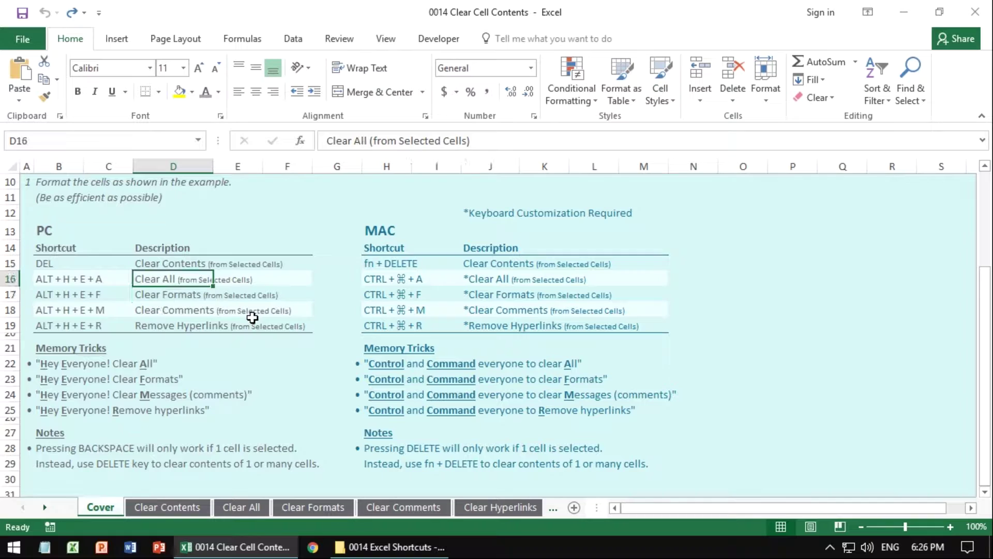
key(alt+h)
key(e)
key(a)
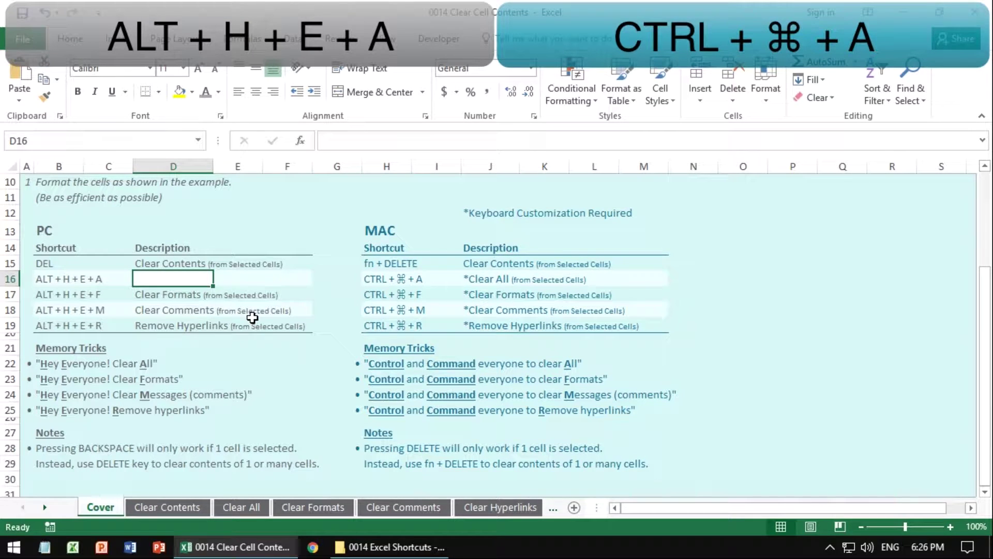
key(Down)
key(Down)
key(Down)
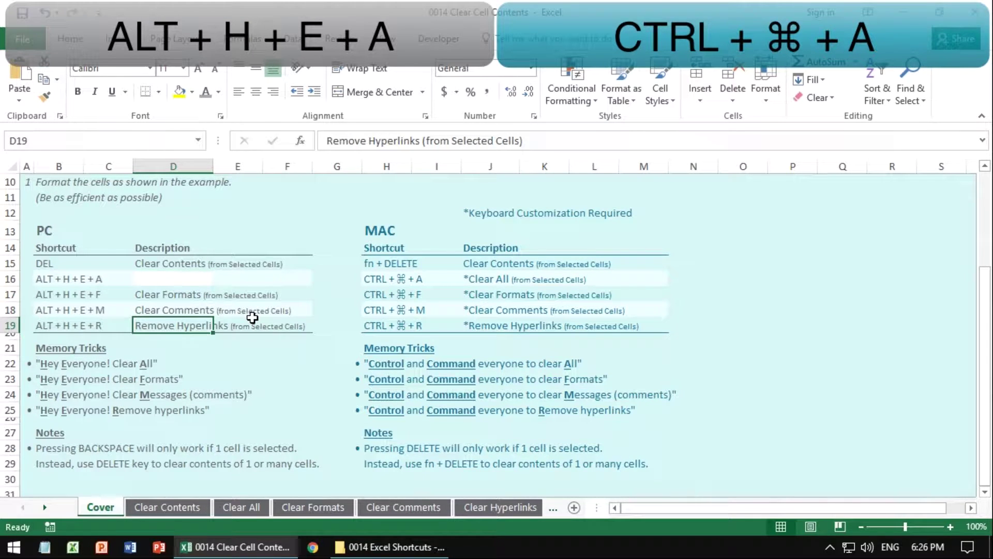
key(ctrl+z)
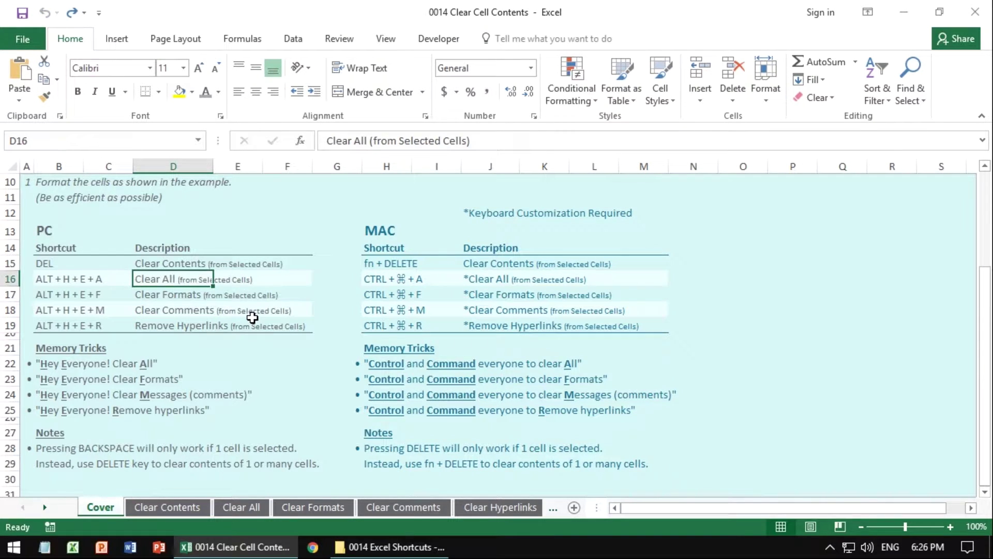
key(Down)
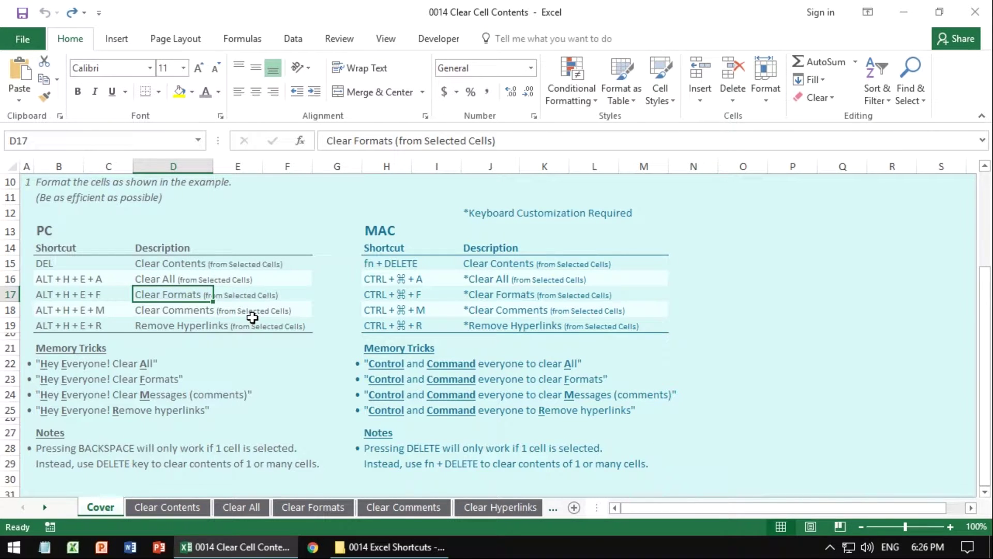
click(81, 263)
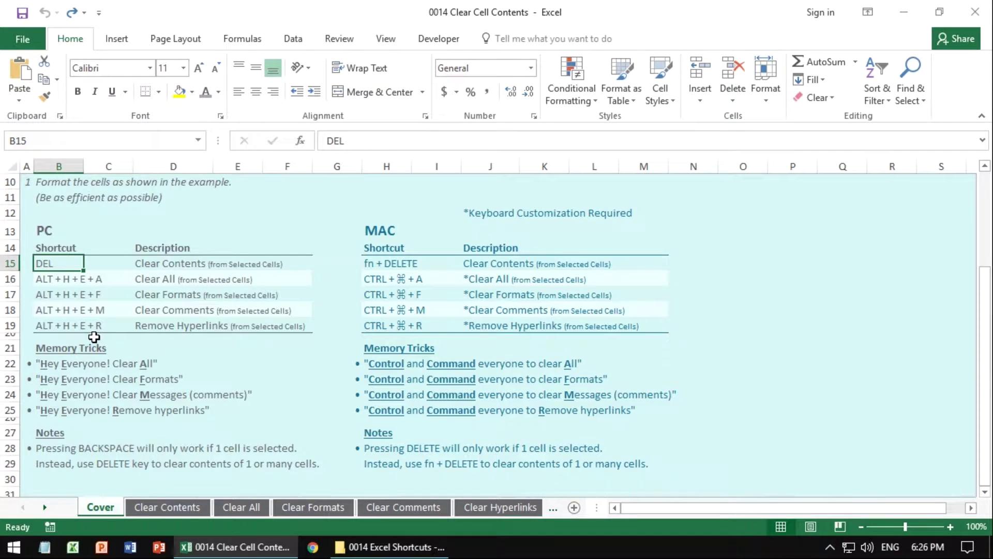
key(shift+Down)
key(shift+Down)
key(shift+Down)
key(shift+Down)
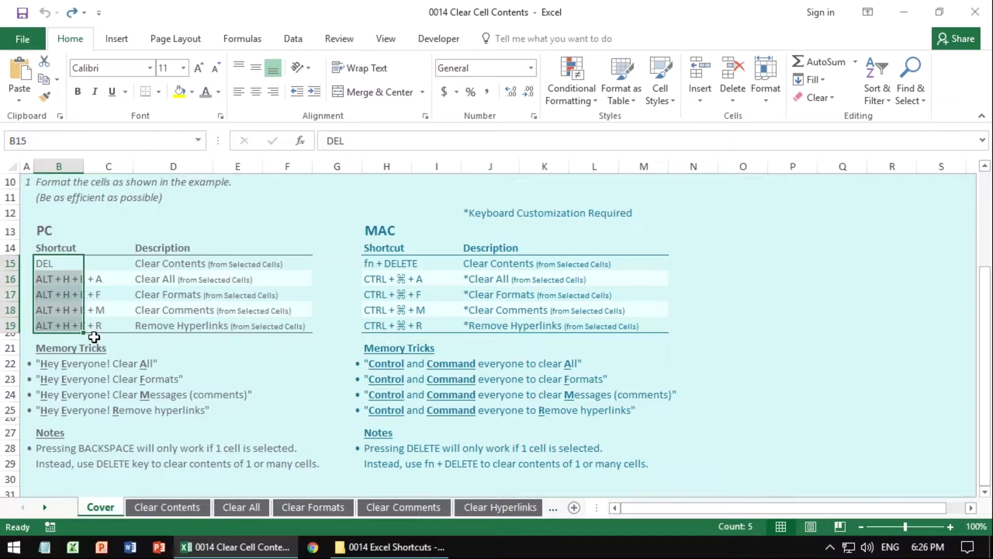
key(Delete)
key(ctrl+z)
key(BackSpace)
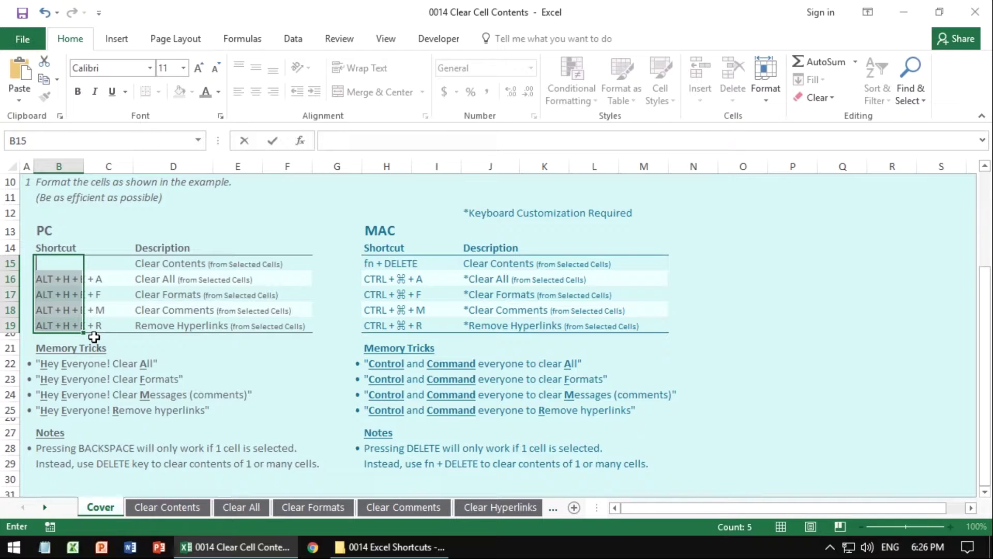
key(Escape)
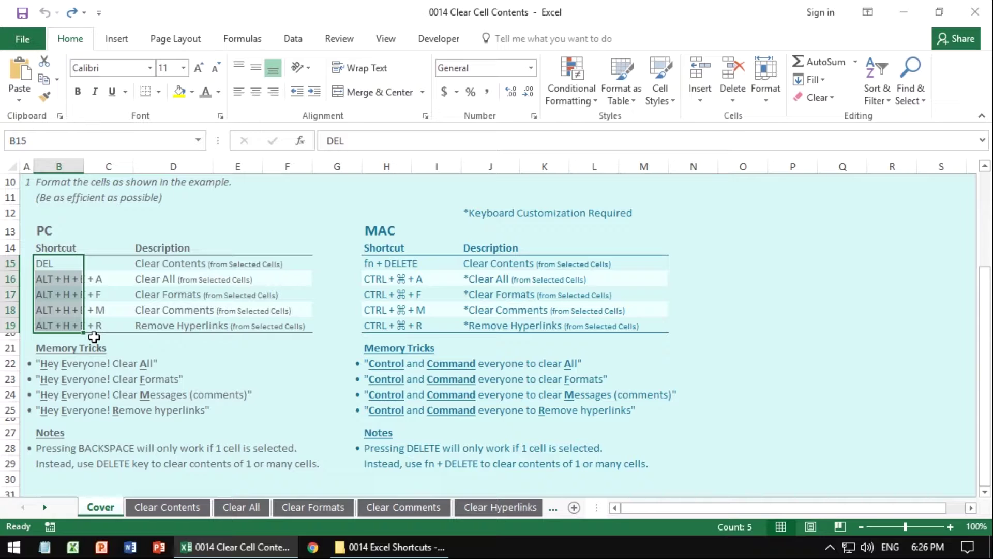
Select the Mac fn + DELETE cell and the five PC shortcut descriptions, then go to the Clear Contents sheet.
click(372, 262)
click(444, 260)
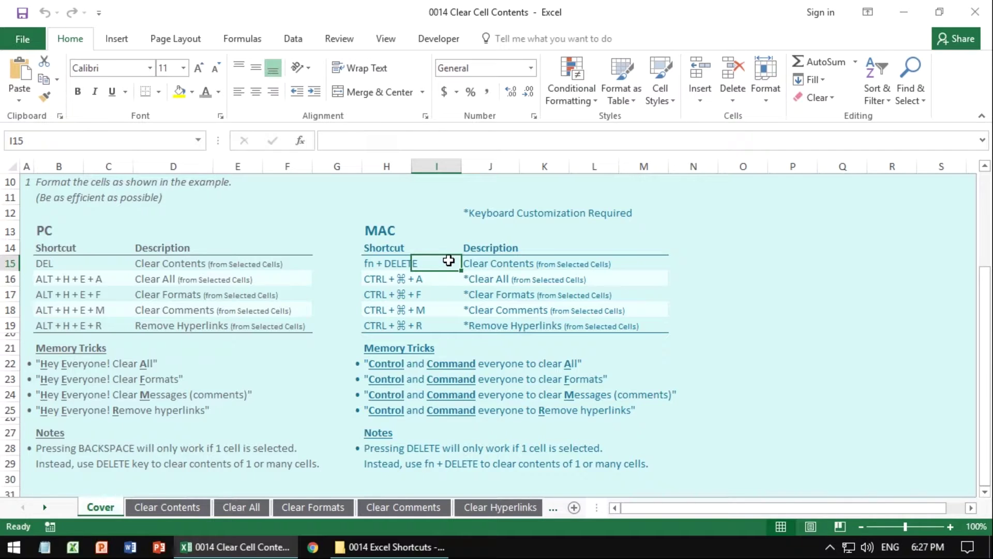
click(193, 230)
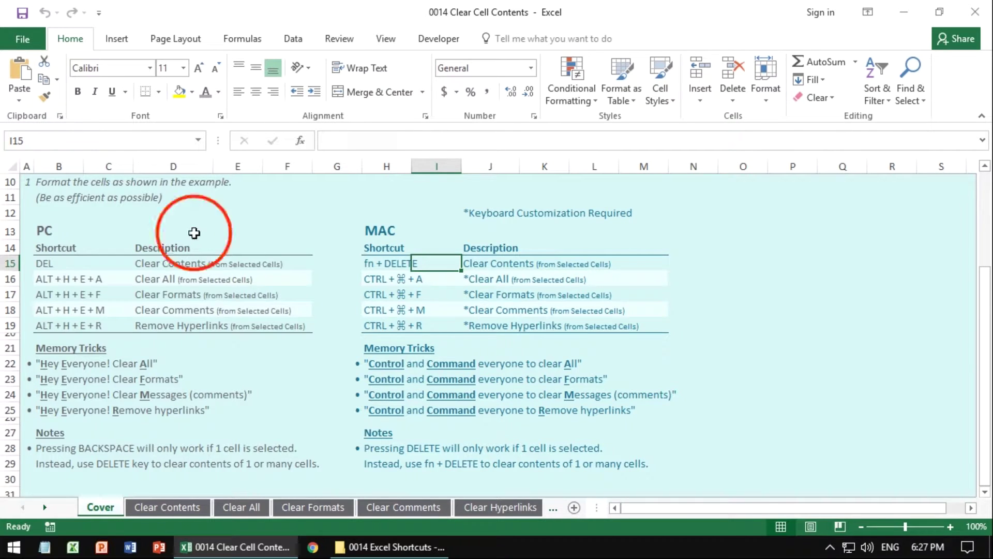
drag(148, 262, 149, 322)
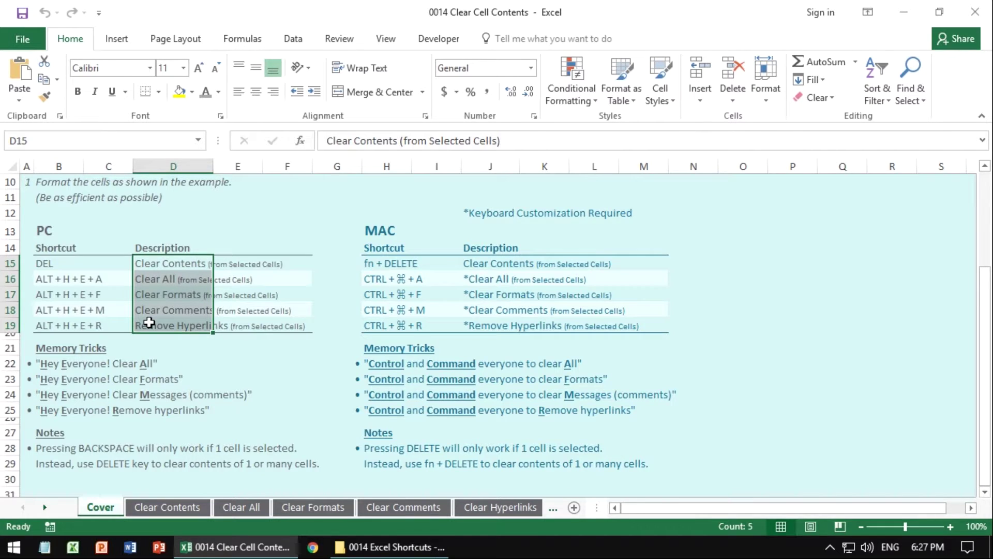
key(ctrl+Page_Down)
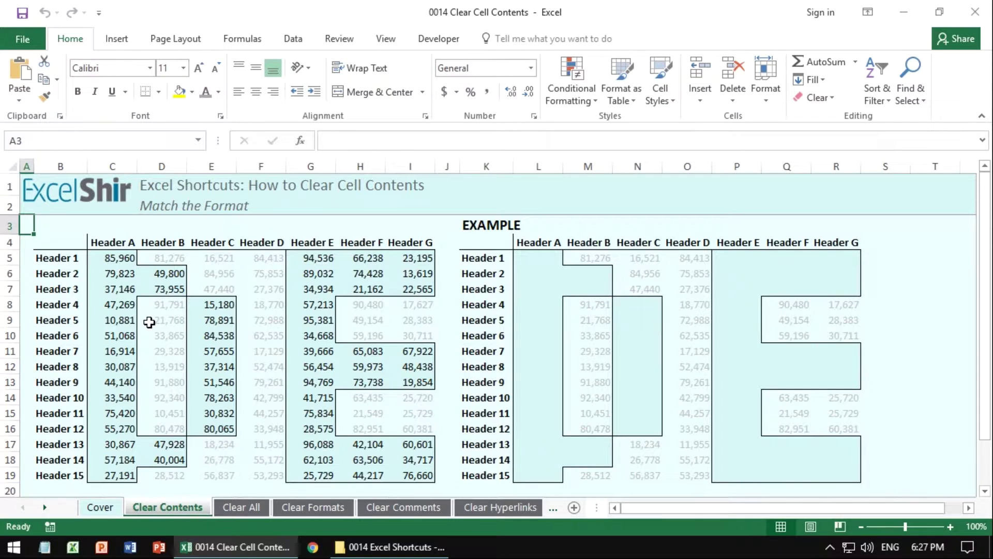
Delete the Header A values in C5:C19 so the column matches the example pattern.
drag(80, 239, 417, 470)
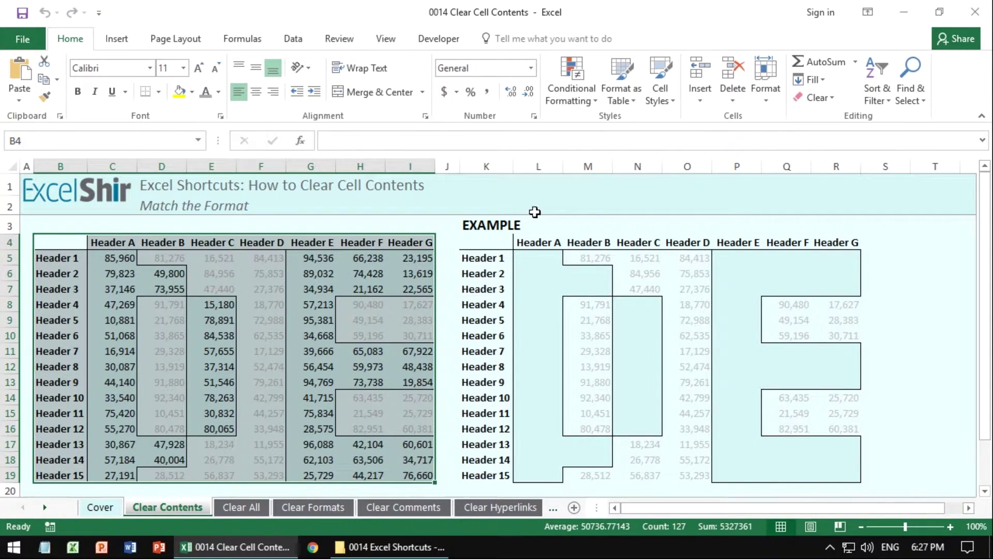
click(299, 301)
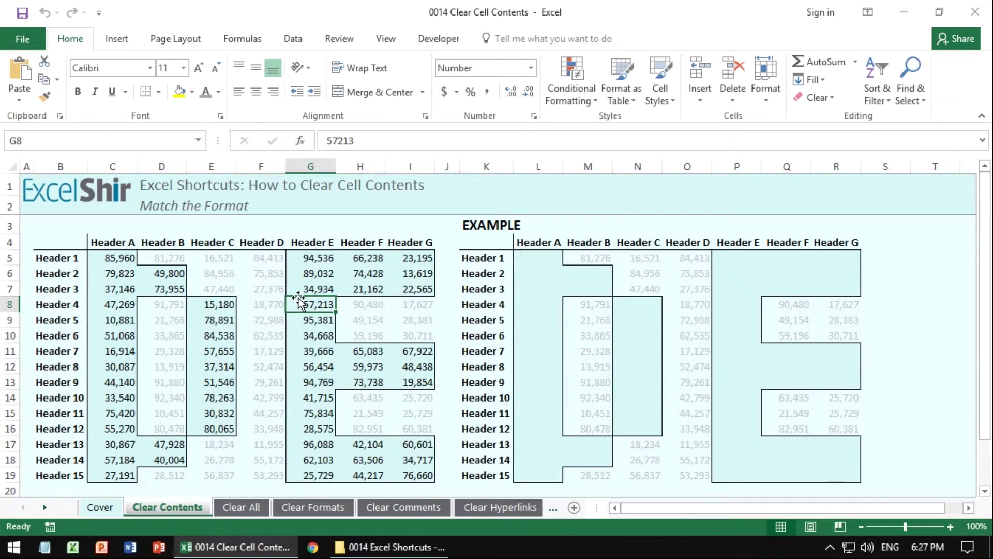
drag(127, 258, 128, 263)
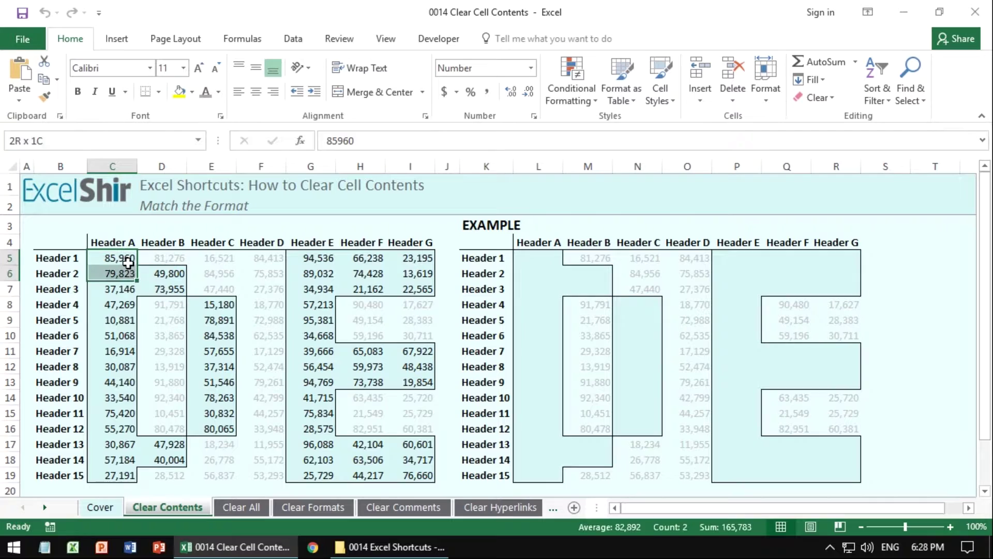
key(ctrl+shift+Down)
key(Delete)
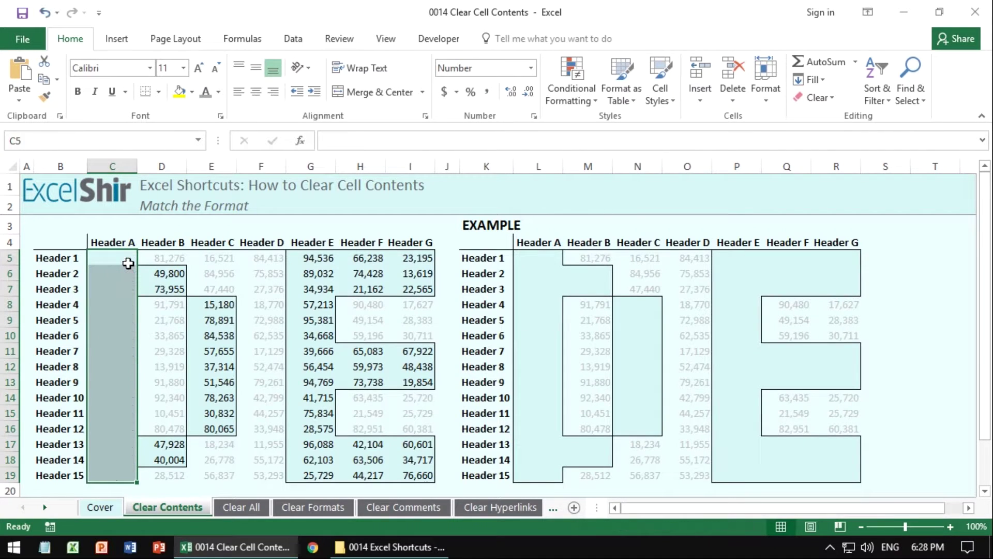
Move ahead to the Clear CHALLENGE sheet, then enter excelshir.com in the browser.
key(Right)
key(Right)
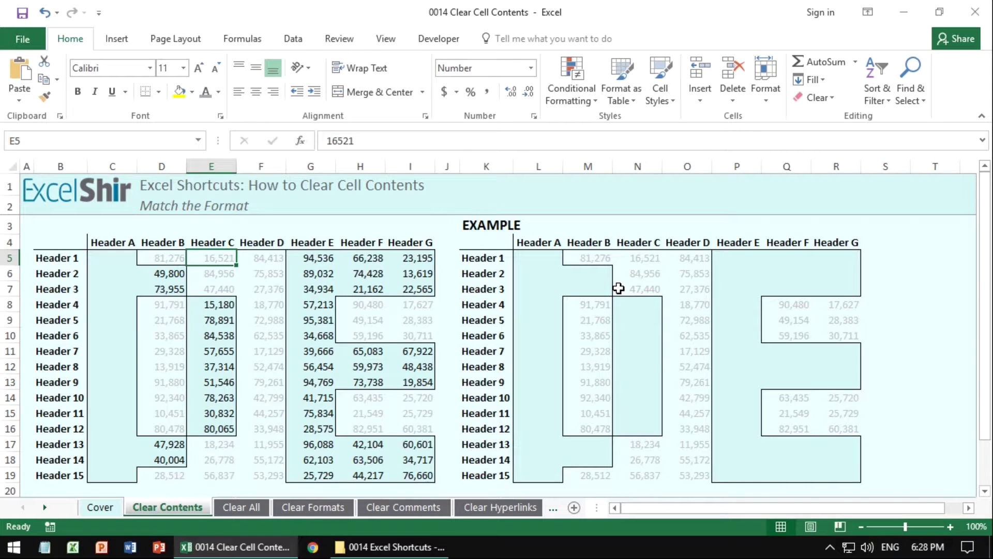
key(ctrl+Page_Down)
key(ctrl+Page_Down)
key(ctrl+Page_Down)
key(ctrl+Page_Down)
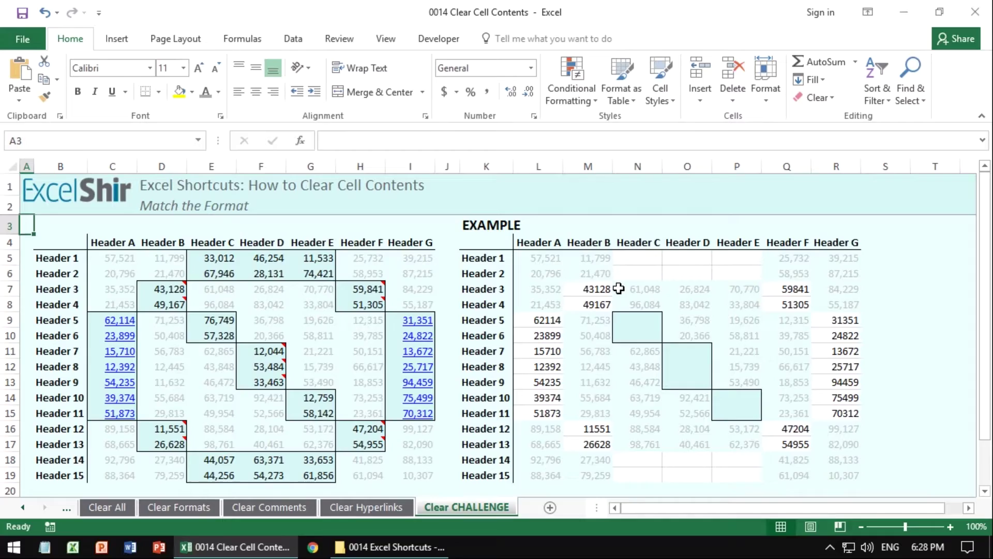
text(excelshi)
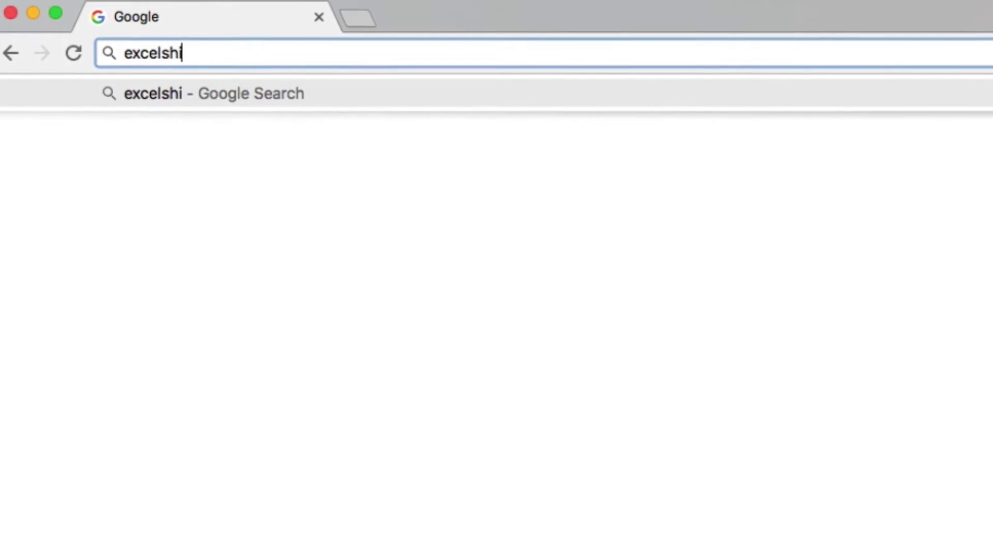
text(r.com)
Load excelshir.com and scroll the PC shortcuts PDF to its data manipulation and advanced formatting sections.
key(Return)
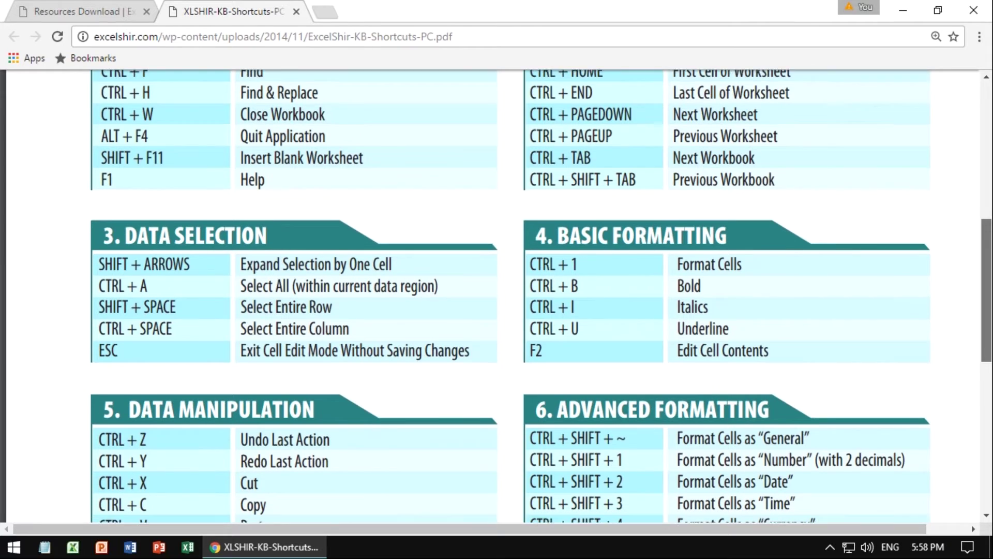
scroll(541, 298, down, 4)
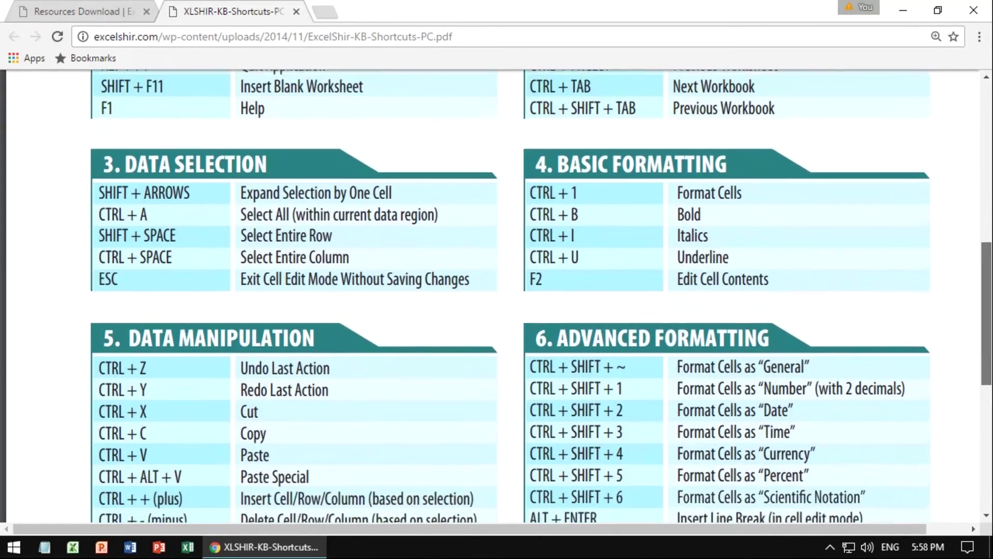
scroll(540, 298, down, 3)
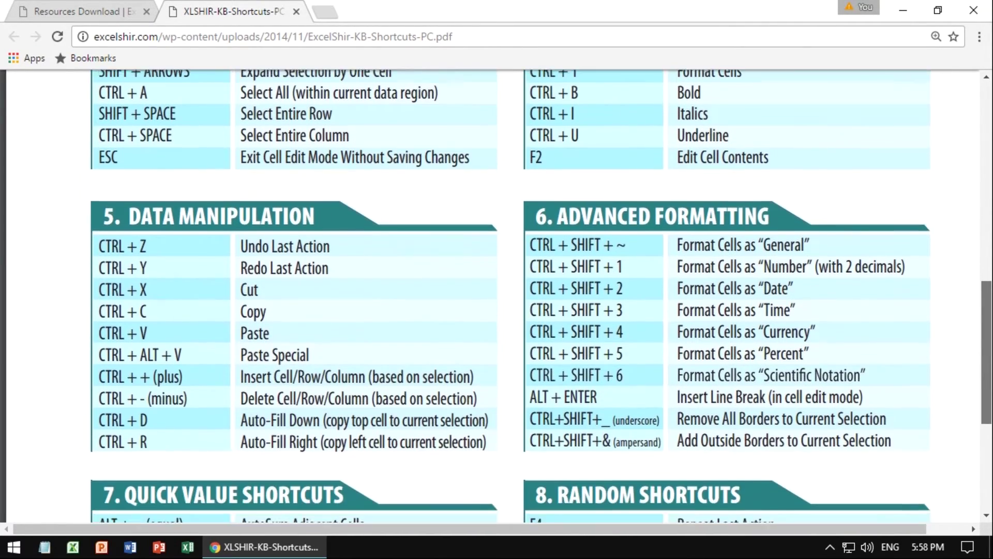